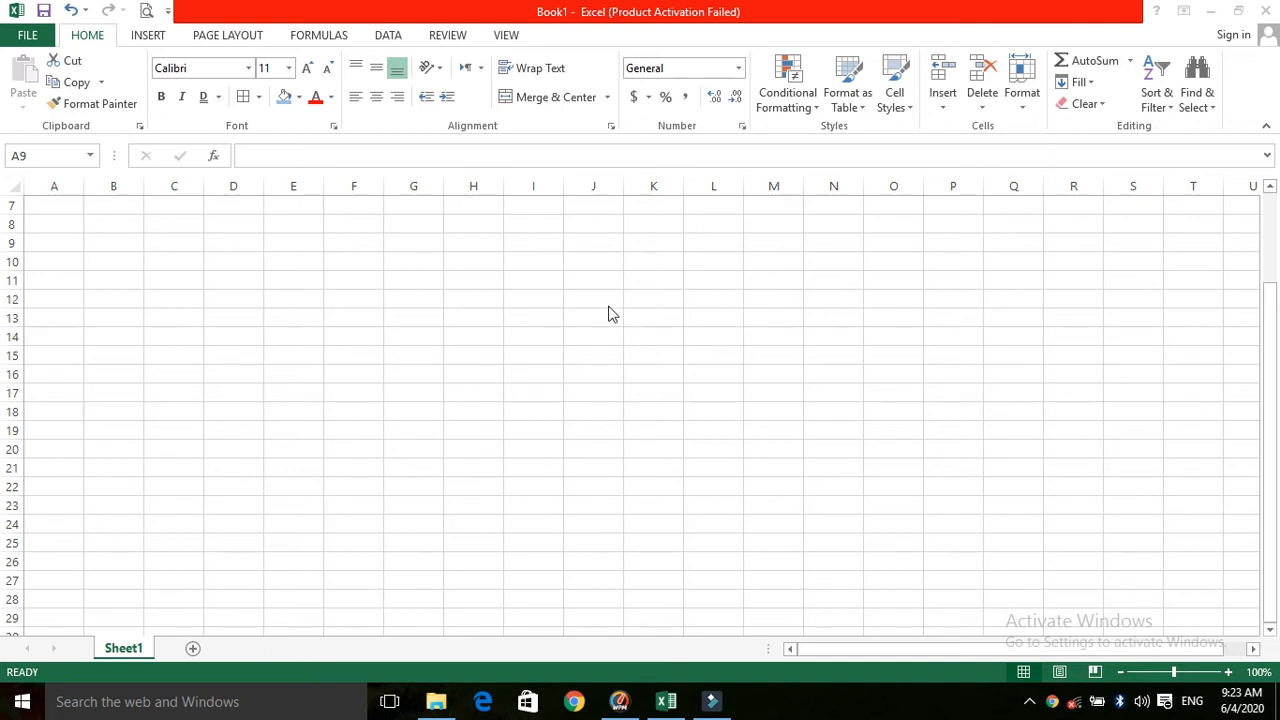
Enter "this is" in cell C11 and "my book" in cell D11.
left_click(190, 276)
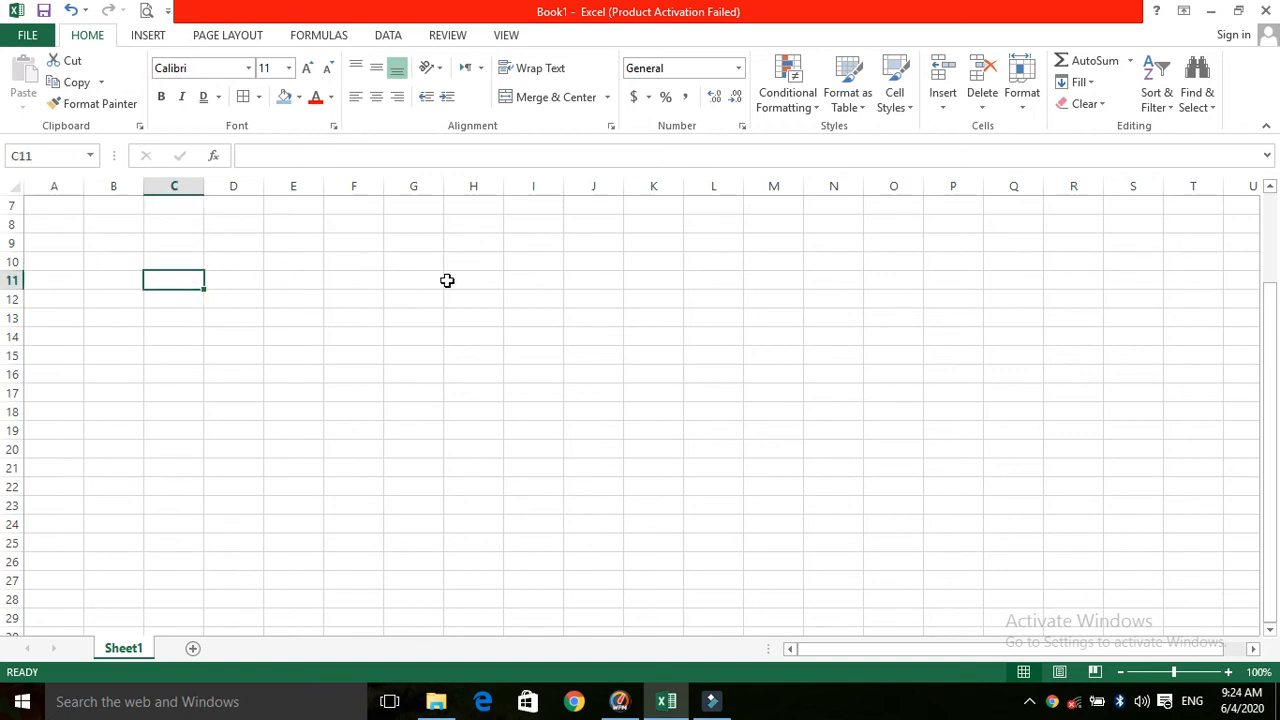
type("th")
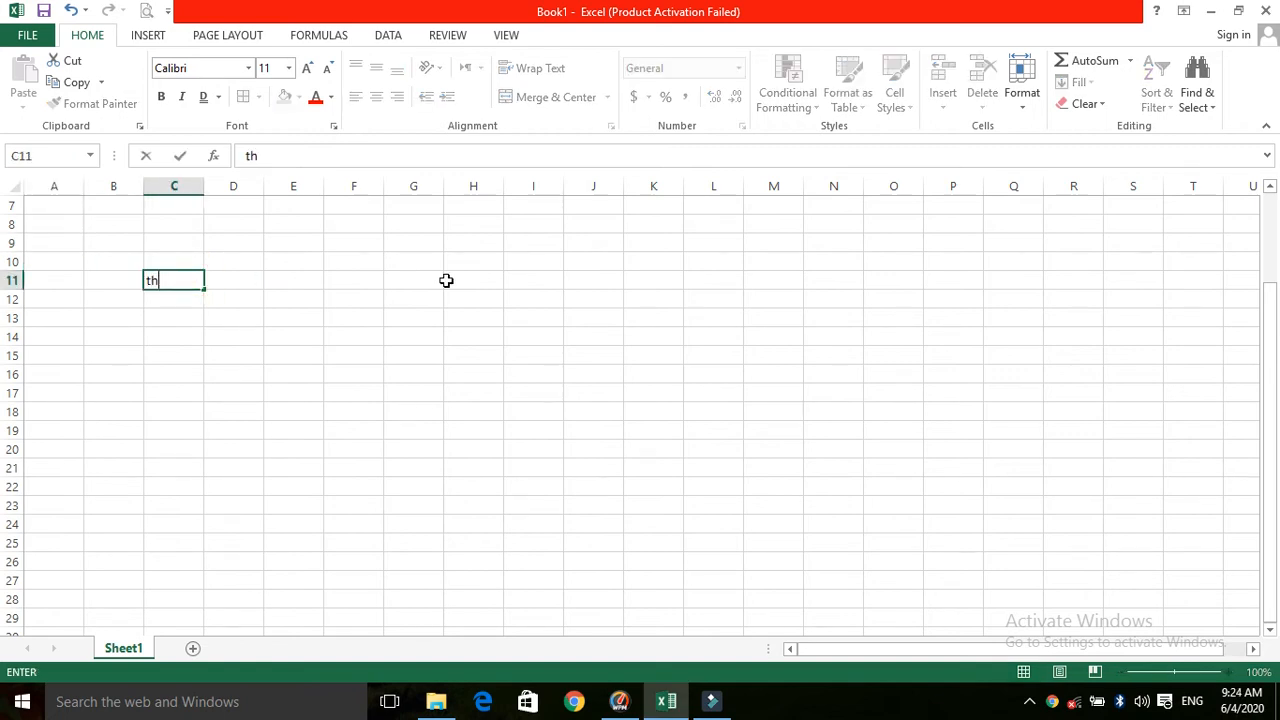
type("is is")
key("Tab")
type("my")
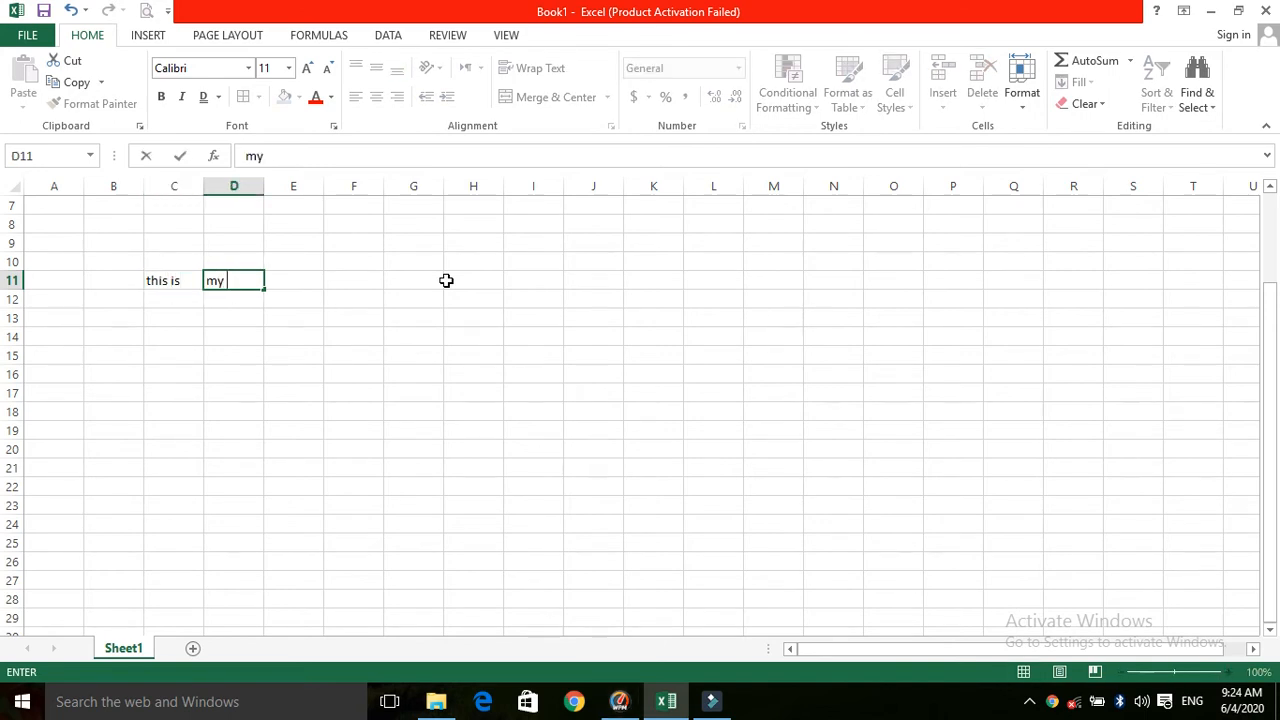
type(" book")
key("Tab")
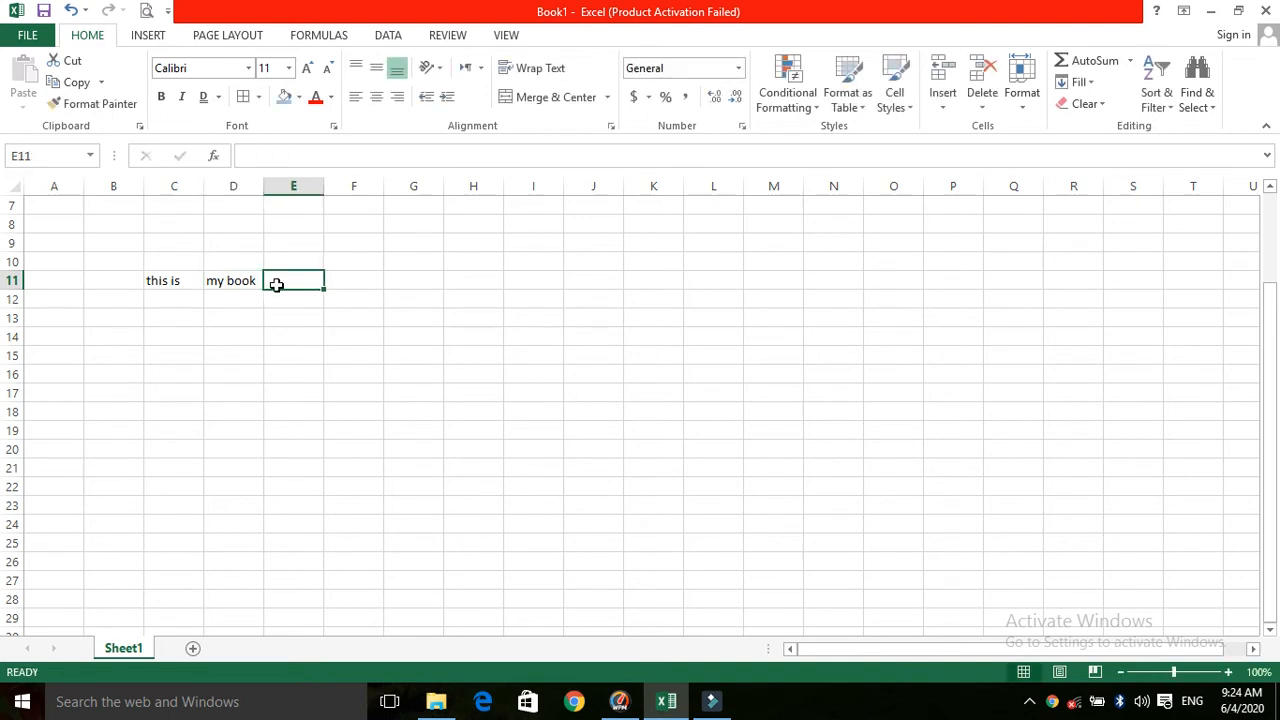
Align the text in C11 left and top, switch it to middle and centre, and finish with right and bottom alignment.
left_click(175, 282)
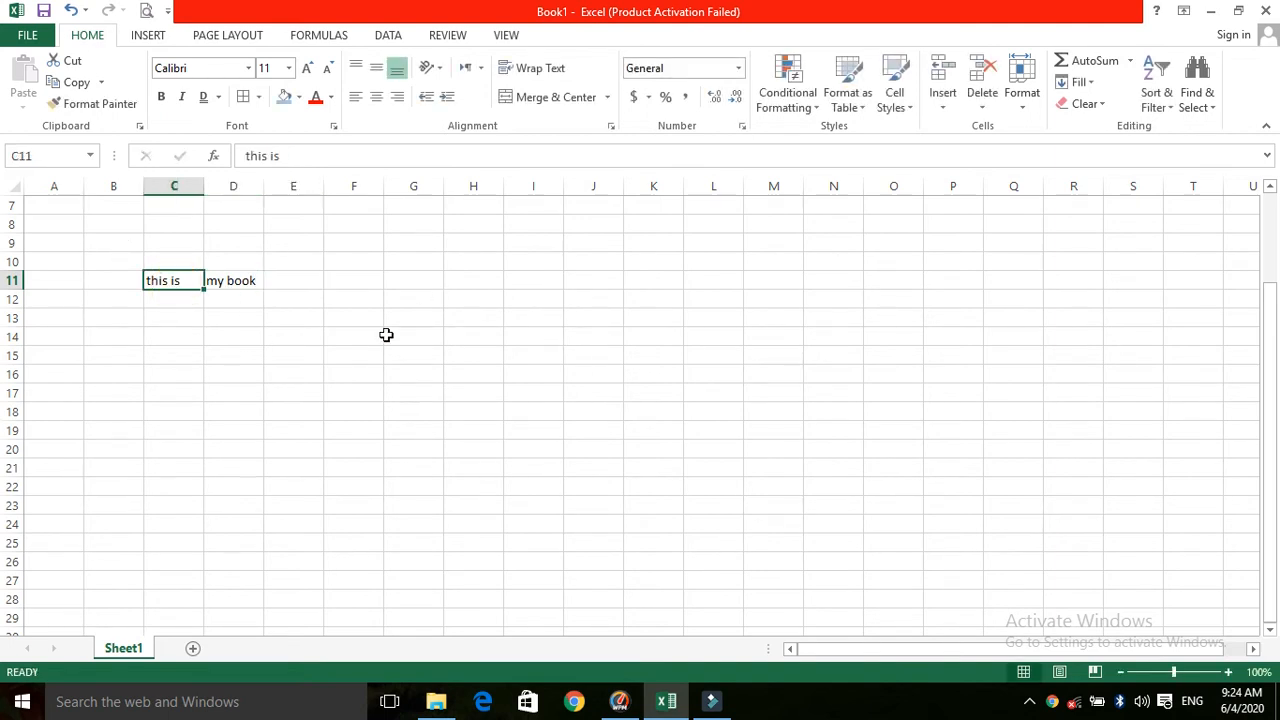
left_click(355, 69)
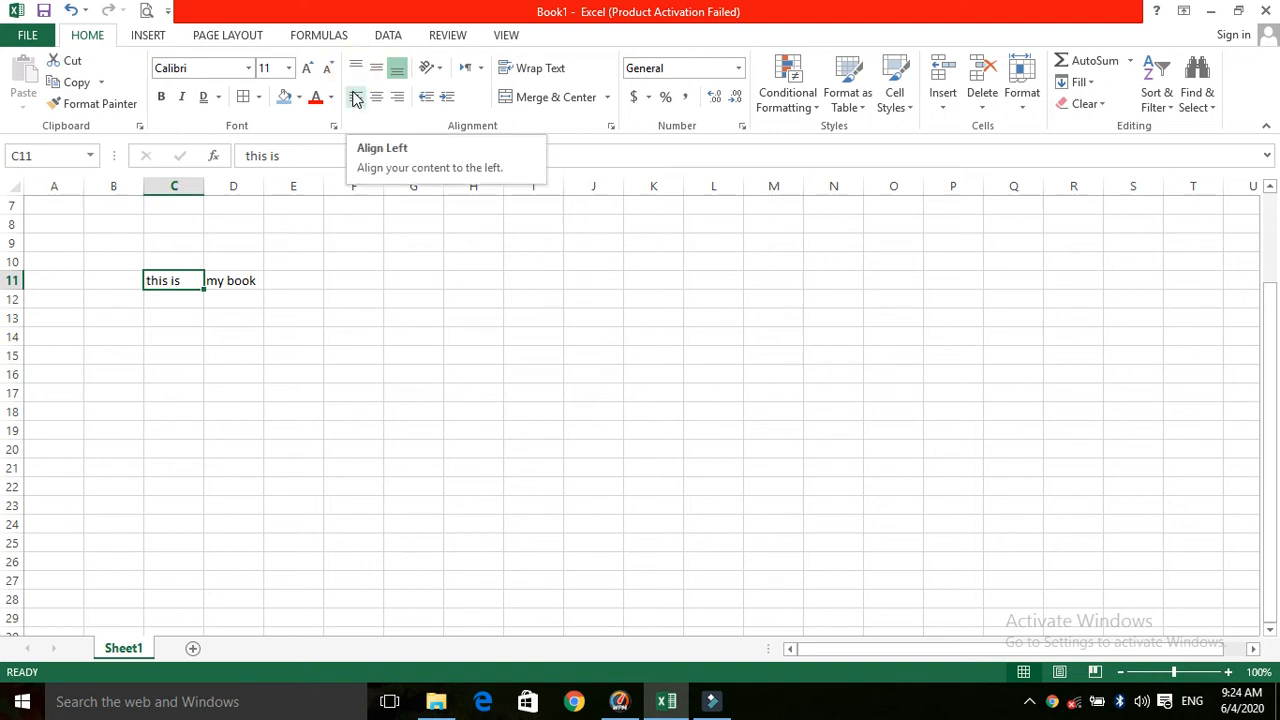
left_click(355, 97)
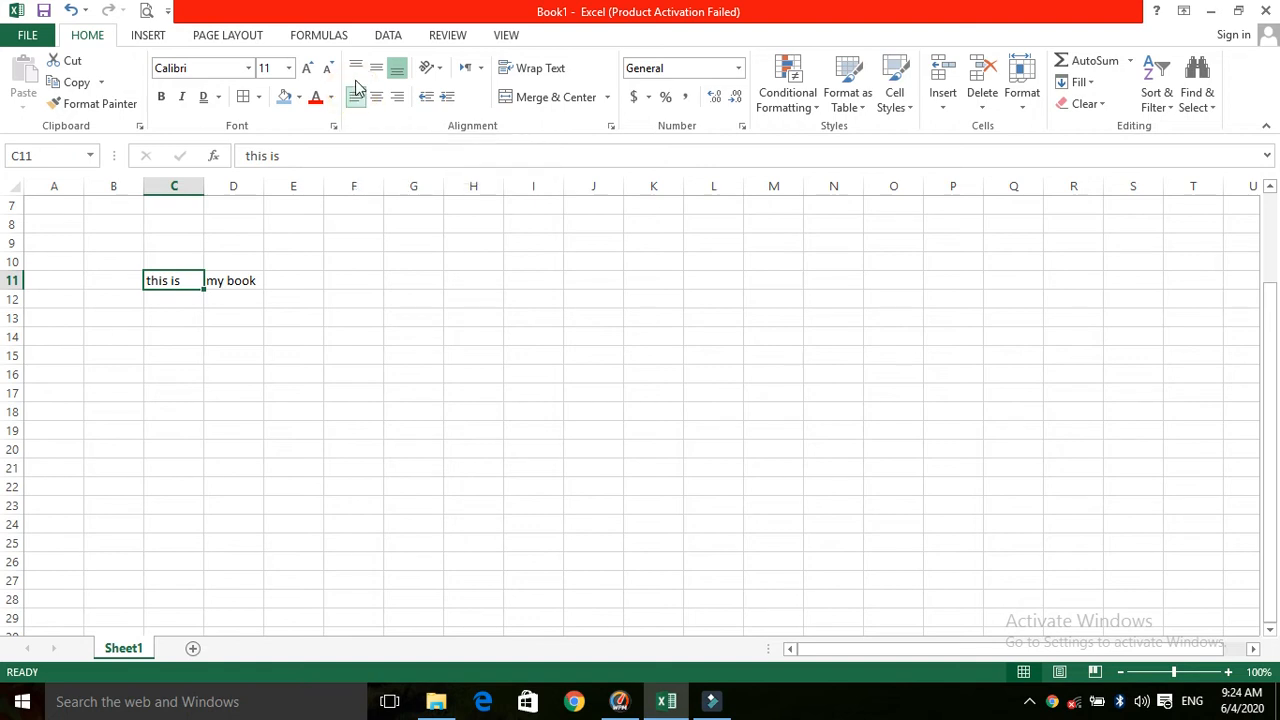
left_click(358, 70)
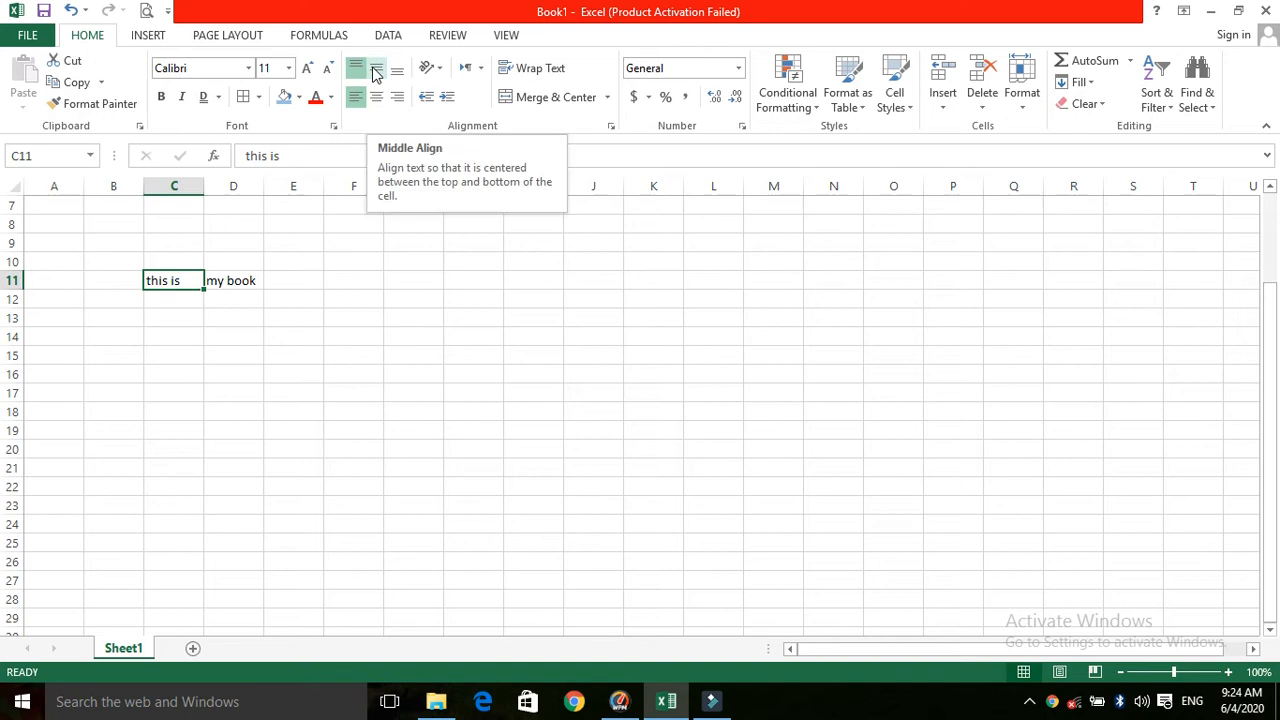
left_click(376, 70)
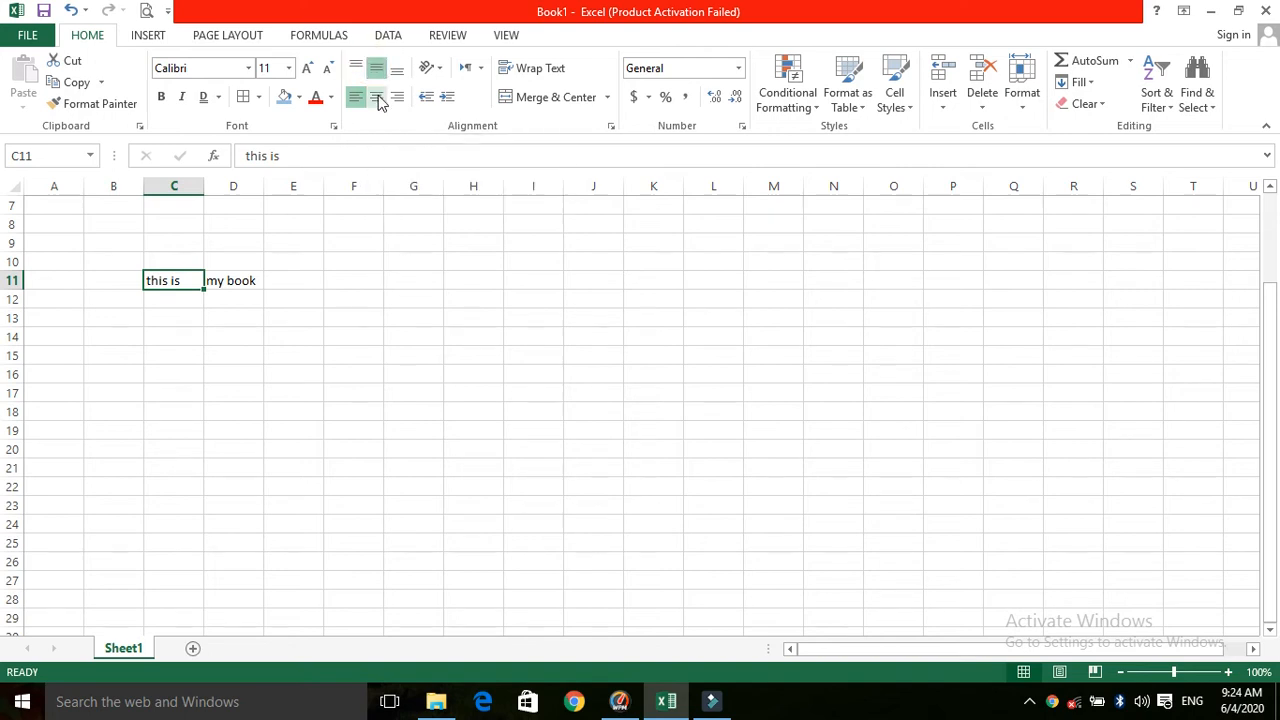
left_click(377, 97)
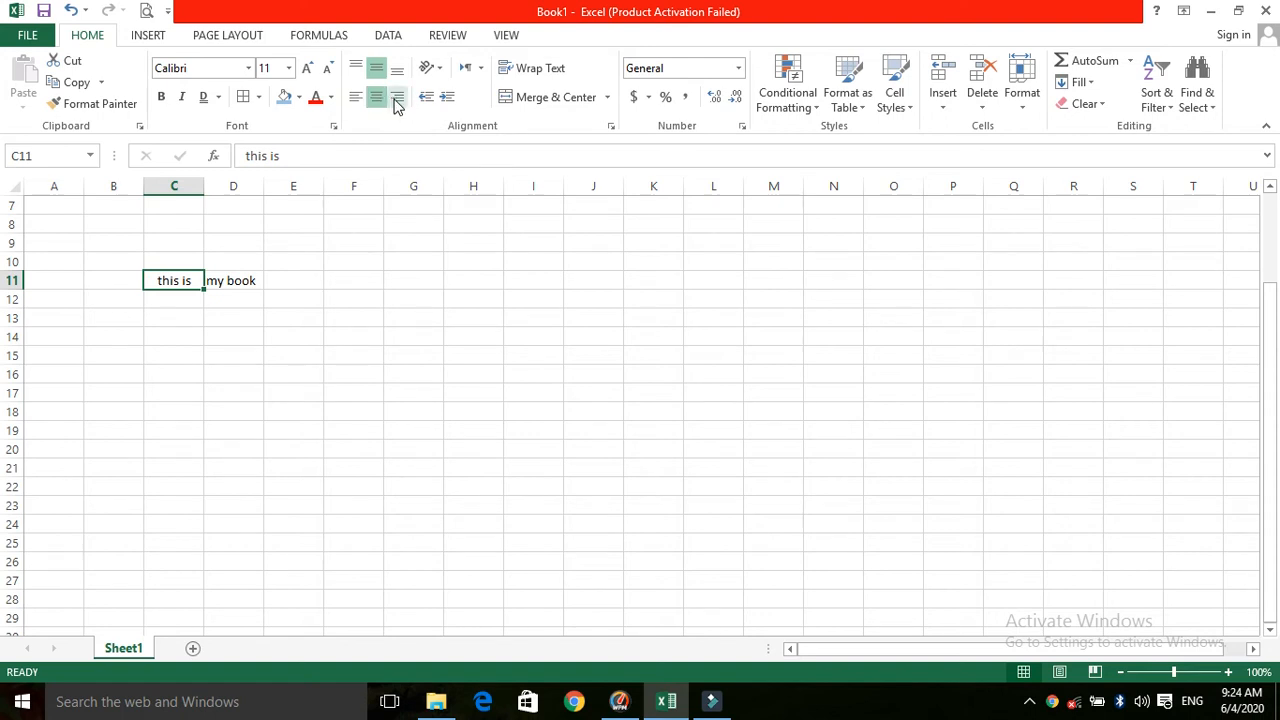
left_click(396, 100)
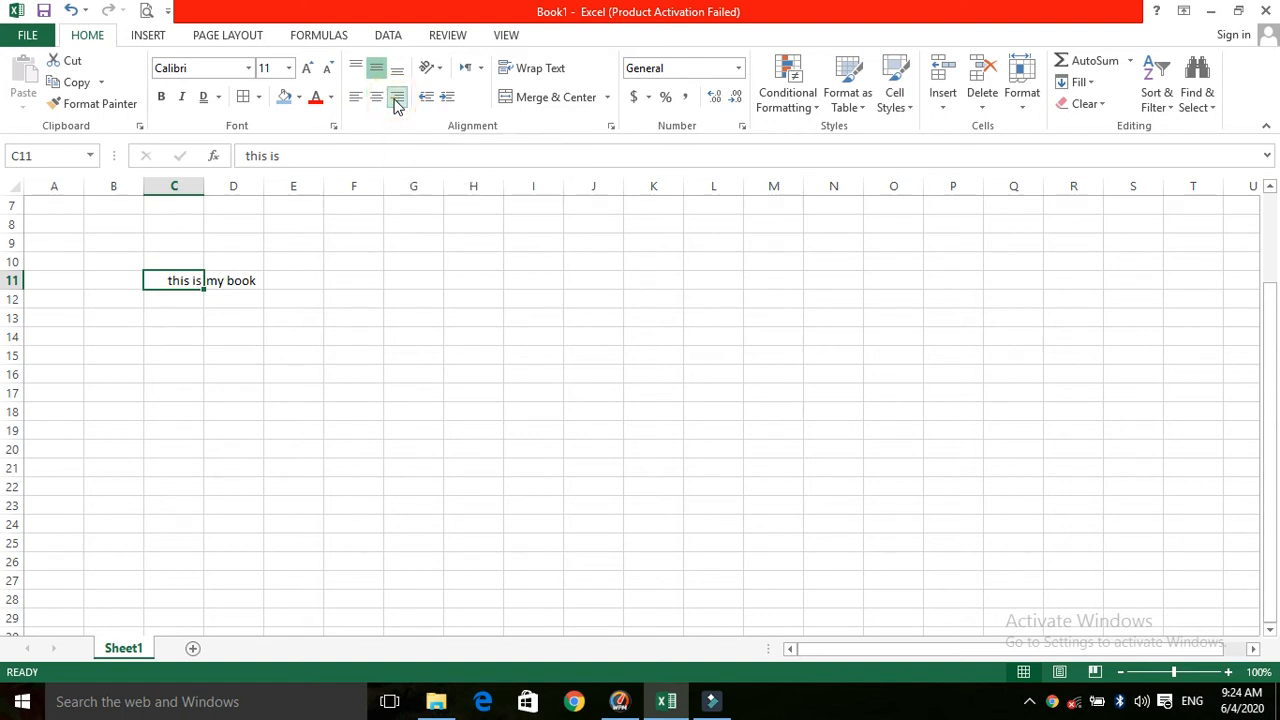
left_click(401, 76)
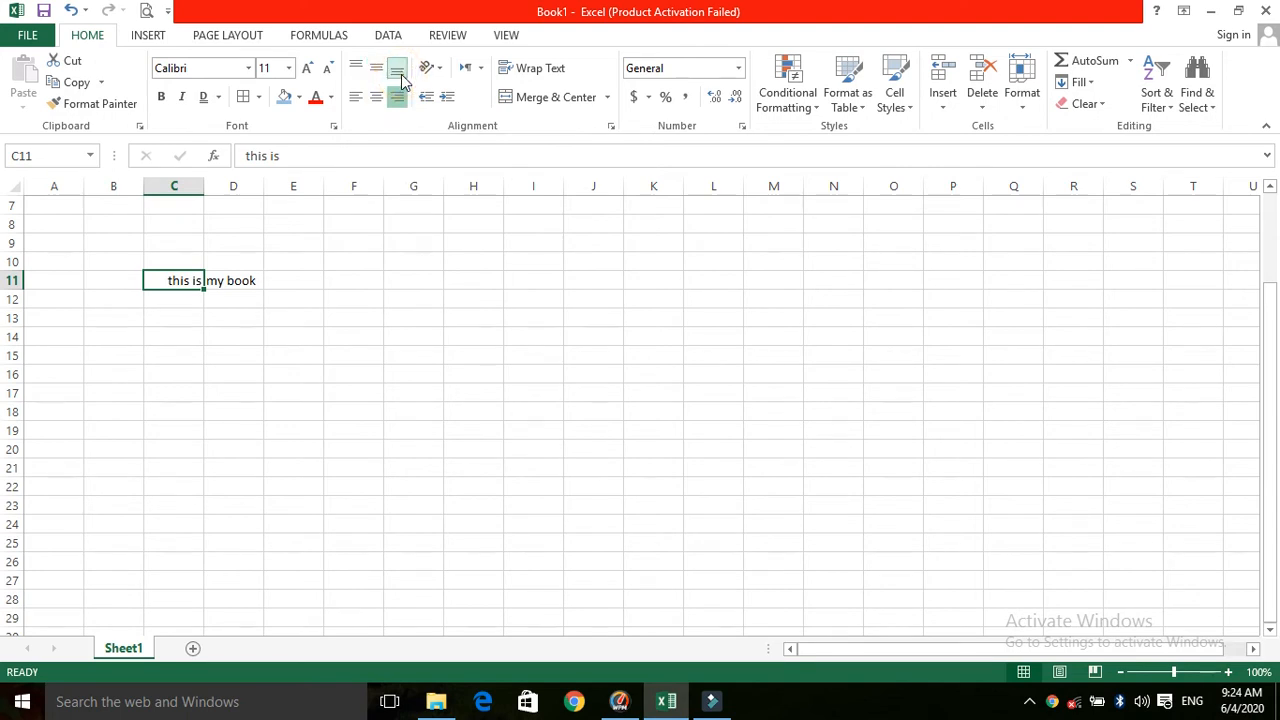
Increase the height of row 11 to roughly three times and clear the right alignment of C11.
left_click_drag(14, 289, 14, 325)
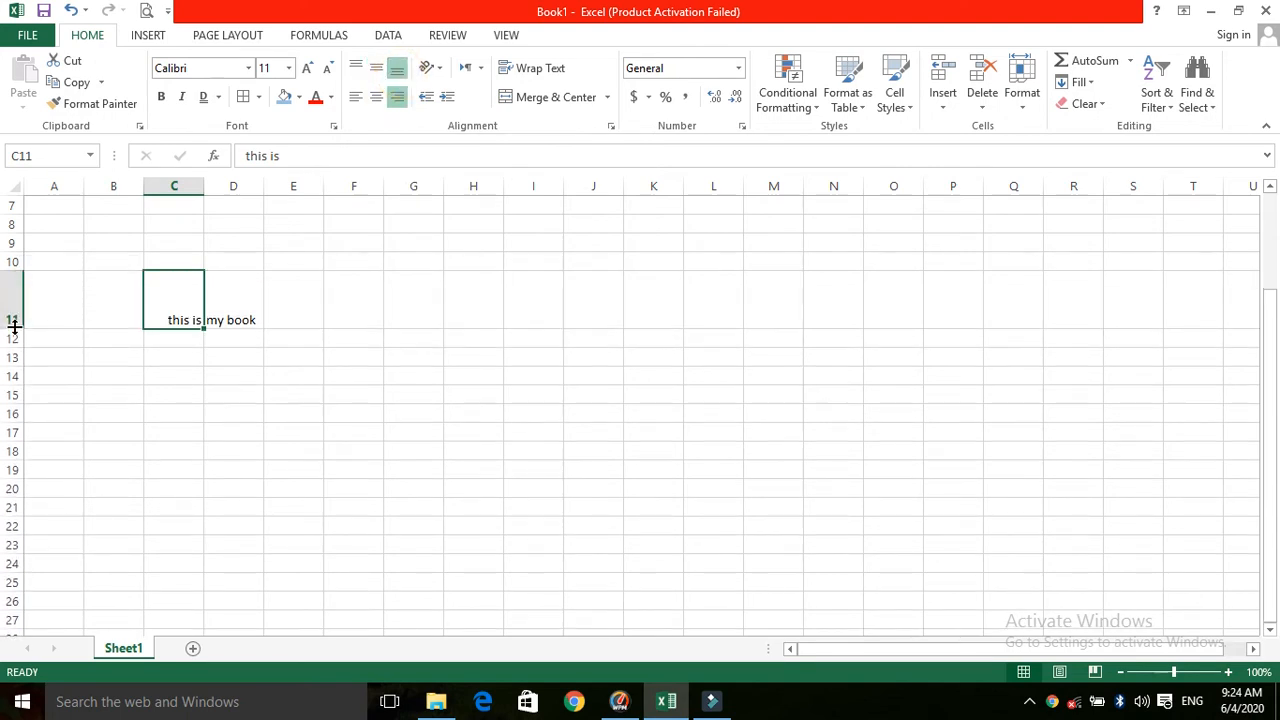
left_click(403, 105)
left_click(403, 105)
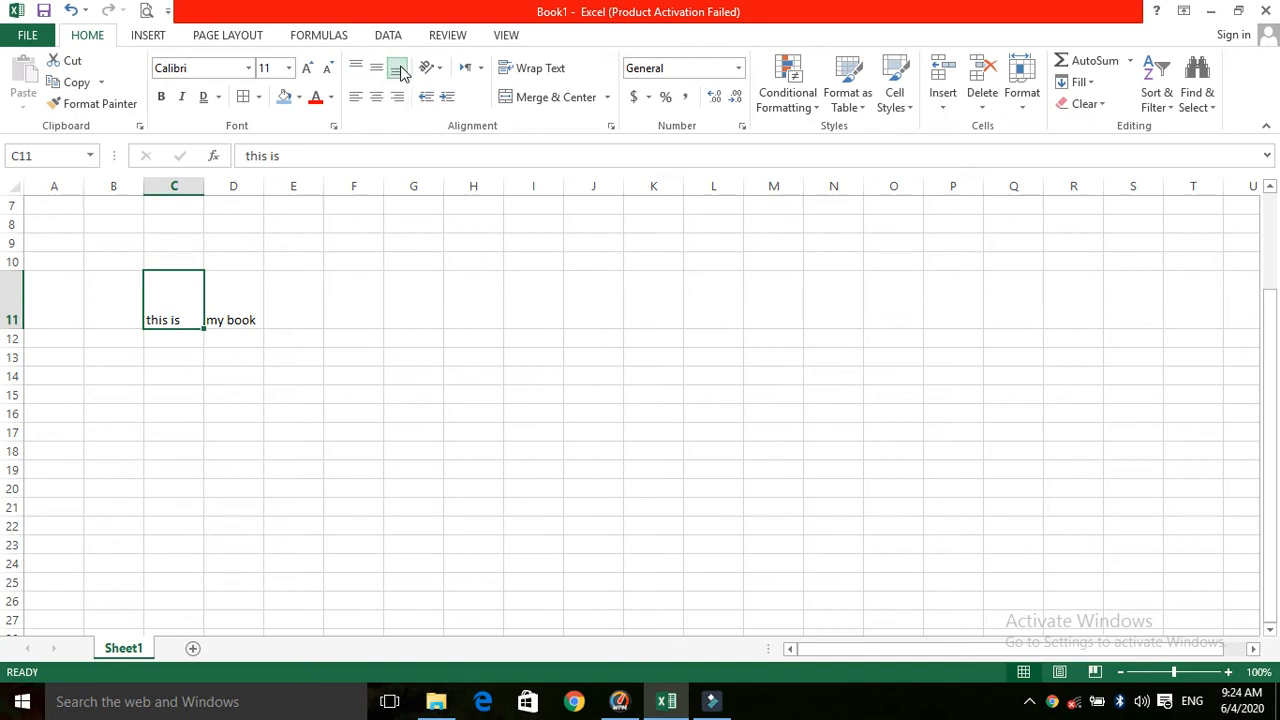
Try middle and top alignment on C11, centre its text horizontally, and try middle and bottom alignment.
left_click(377, 70)
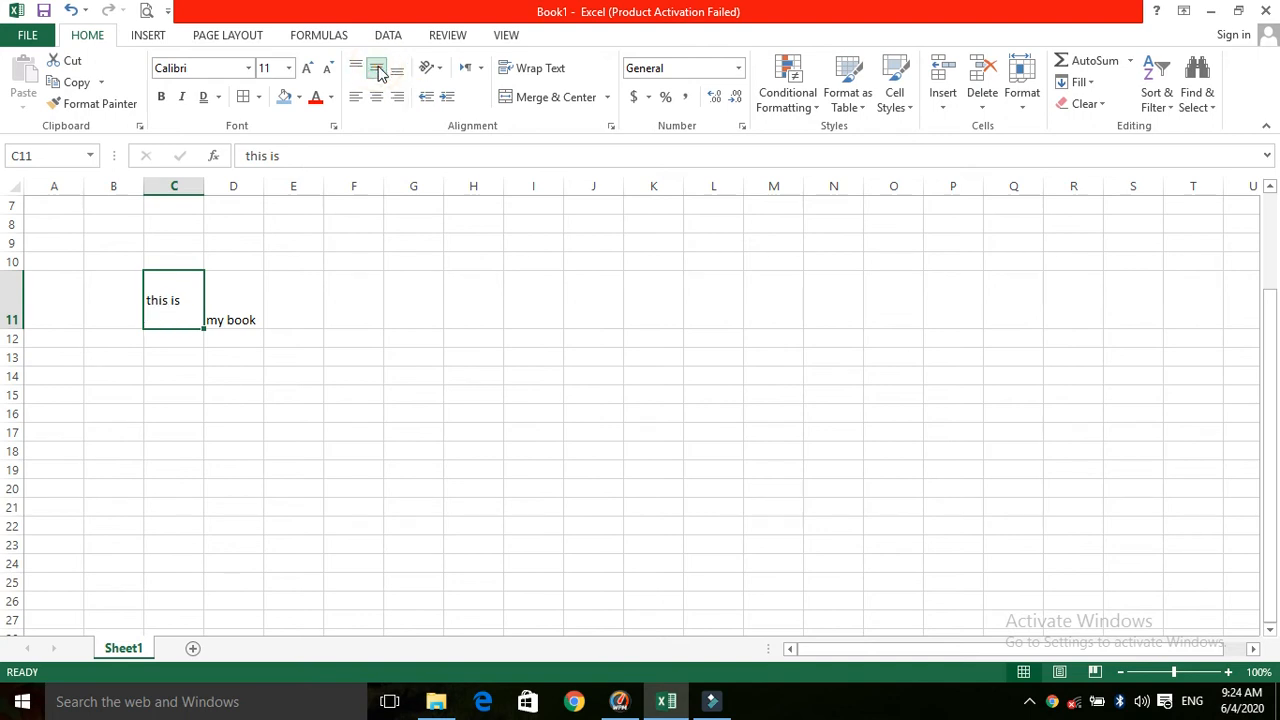
left_click(356, 68)
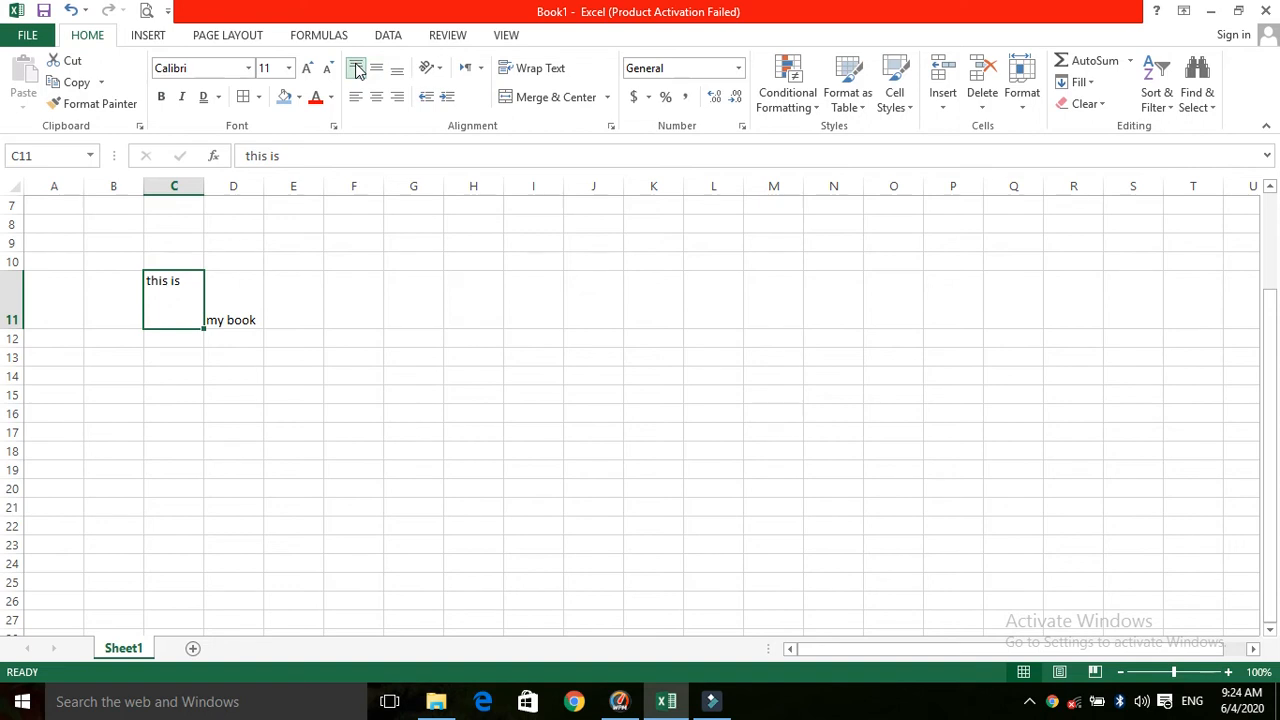
left_click(376, 97)
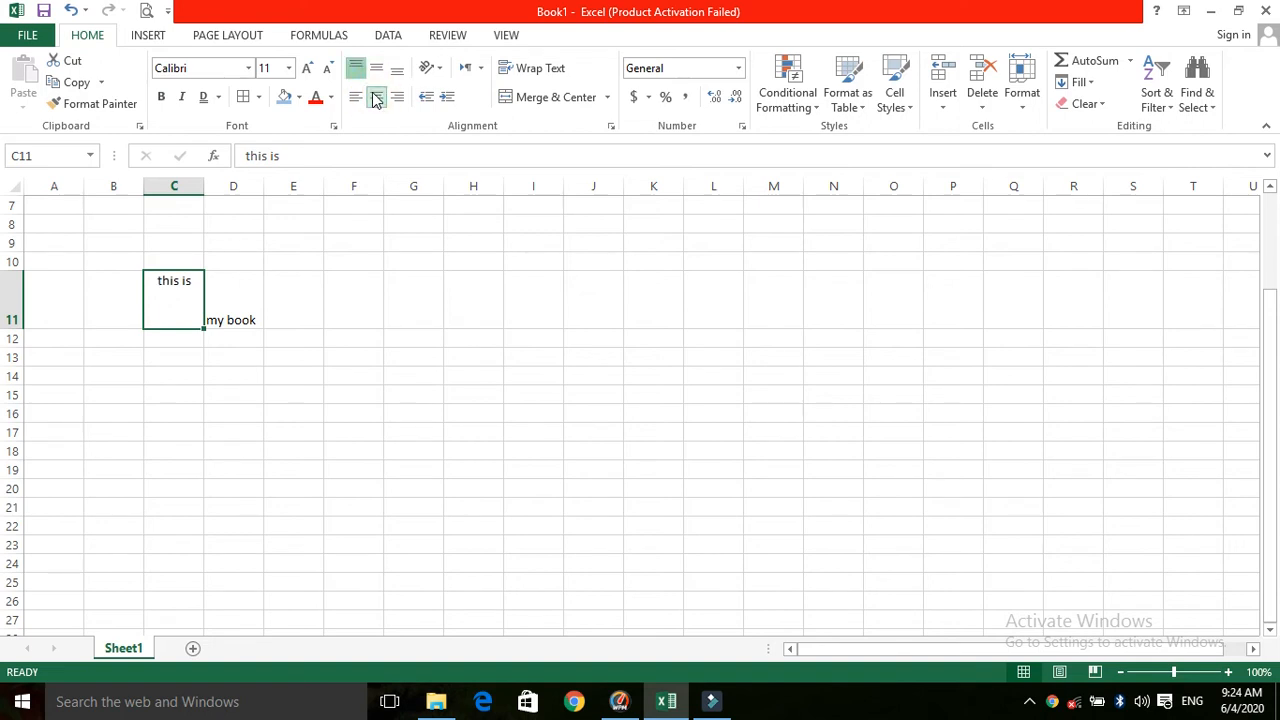
left_click(378, 70)
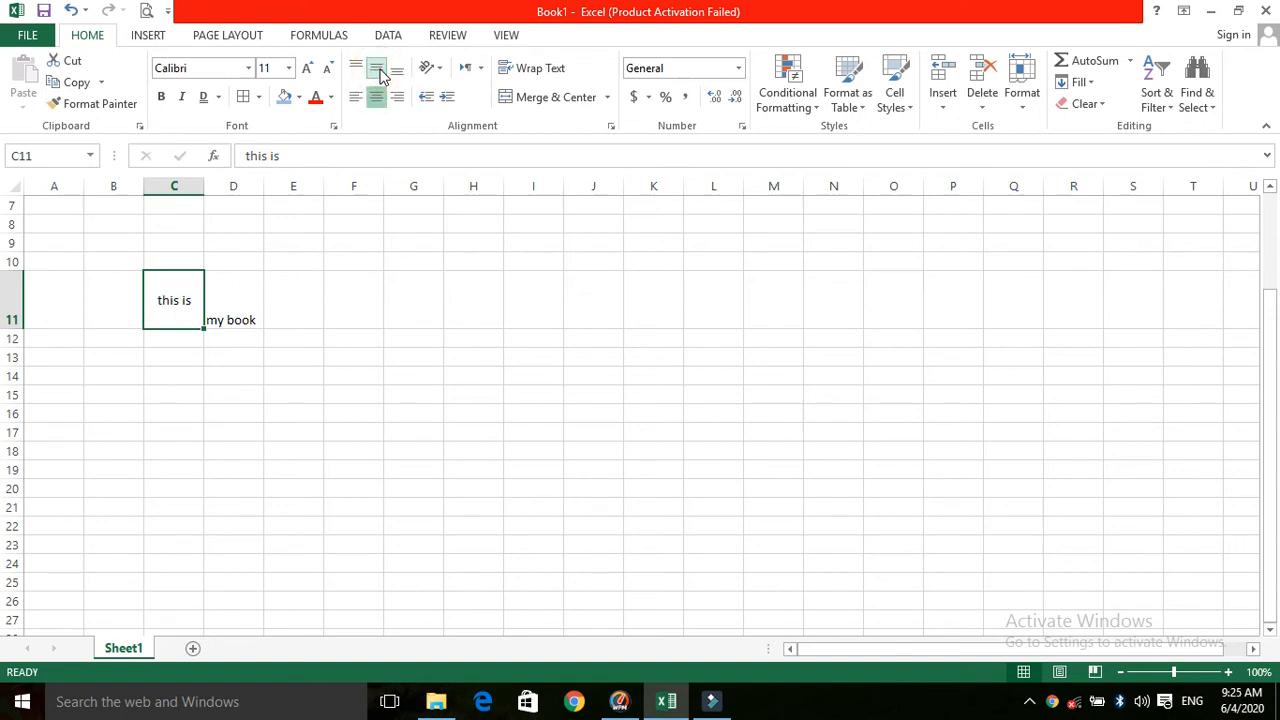
left_click(397, 72)
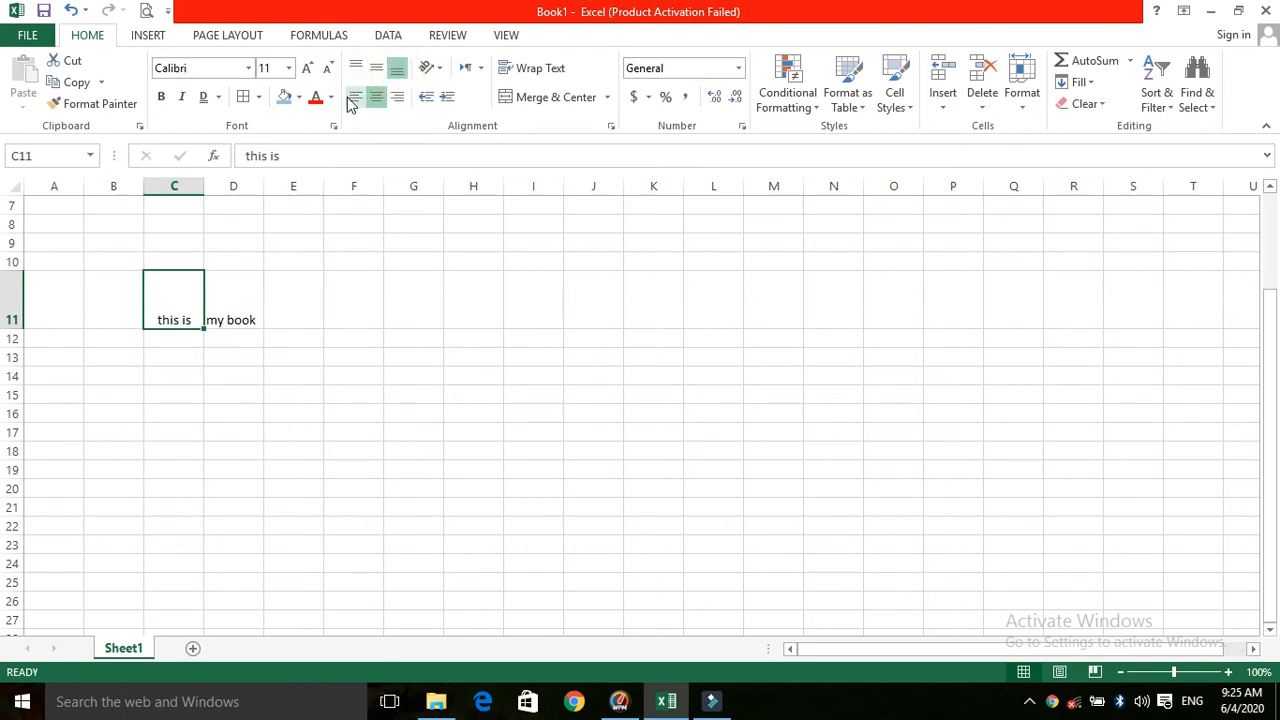
Left-align the text in C11 and step its vertical alignment through top and middle, ending at bottom.
left_click(356, 98)
left_click(356, 68)
left_click(376, 70)
left_click(397, 72)
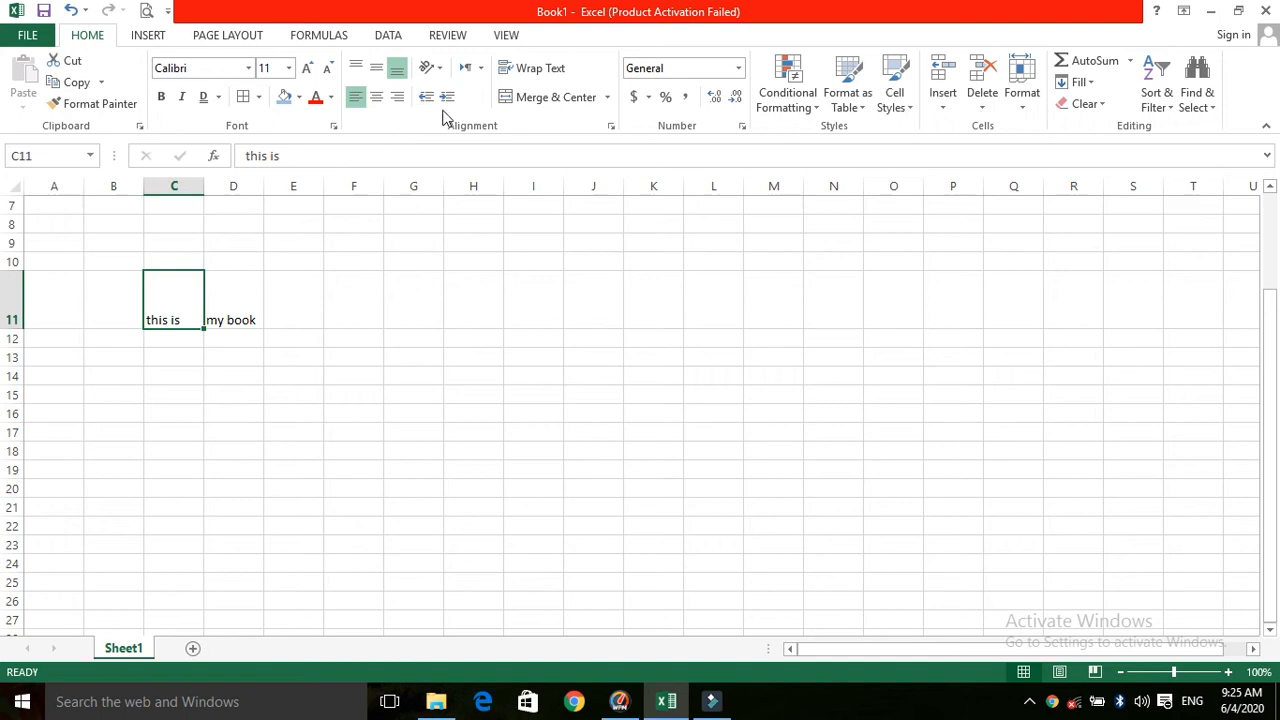
Change the text orientation of C11 to Rotate Text Up.
left_click(441, 69)
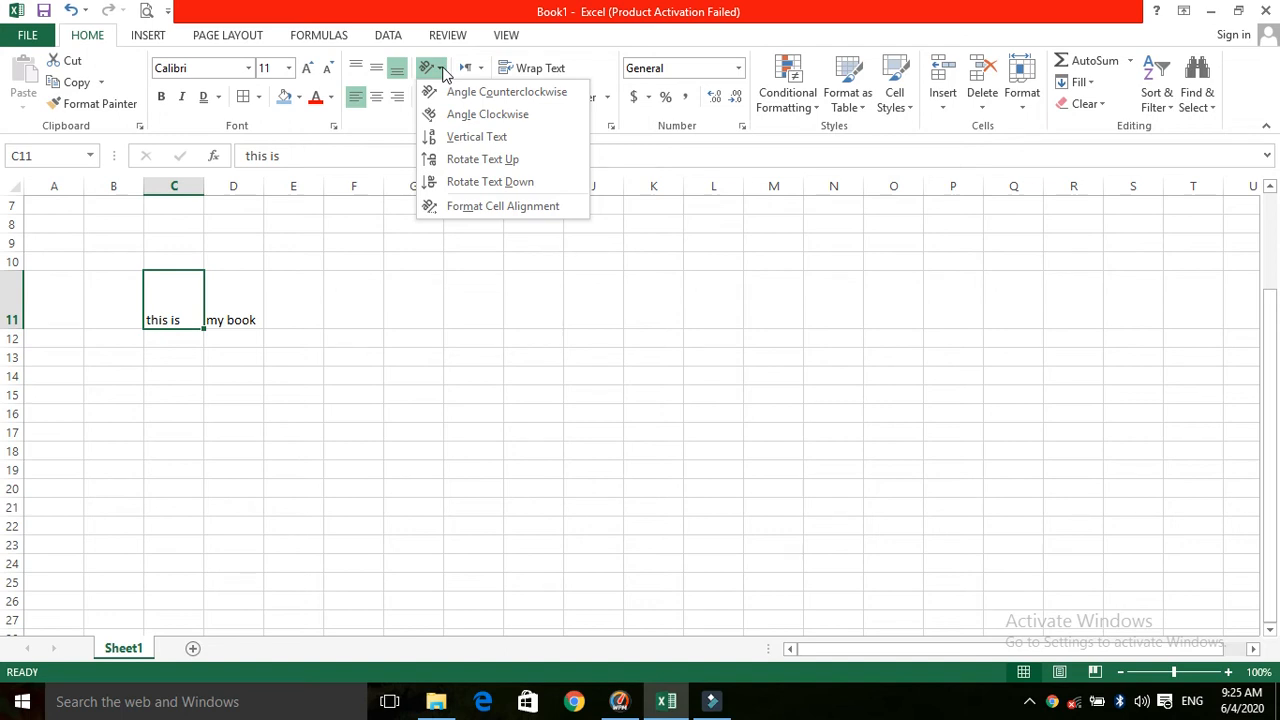
left_click(489, 159)
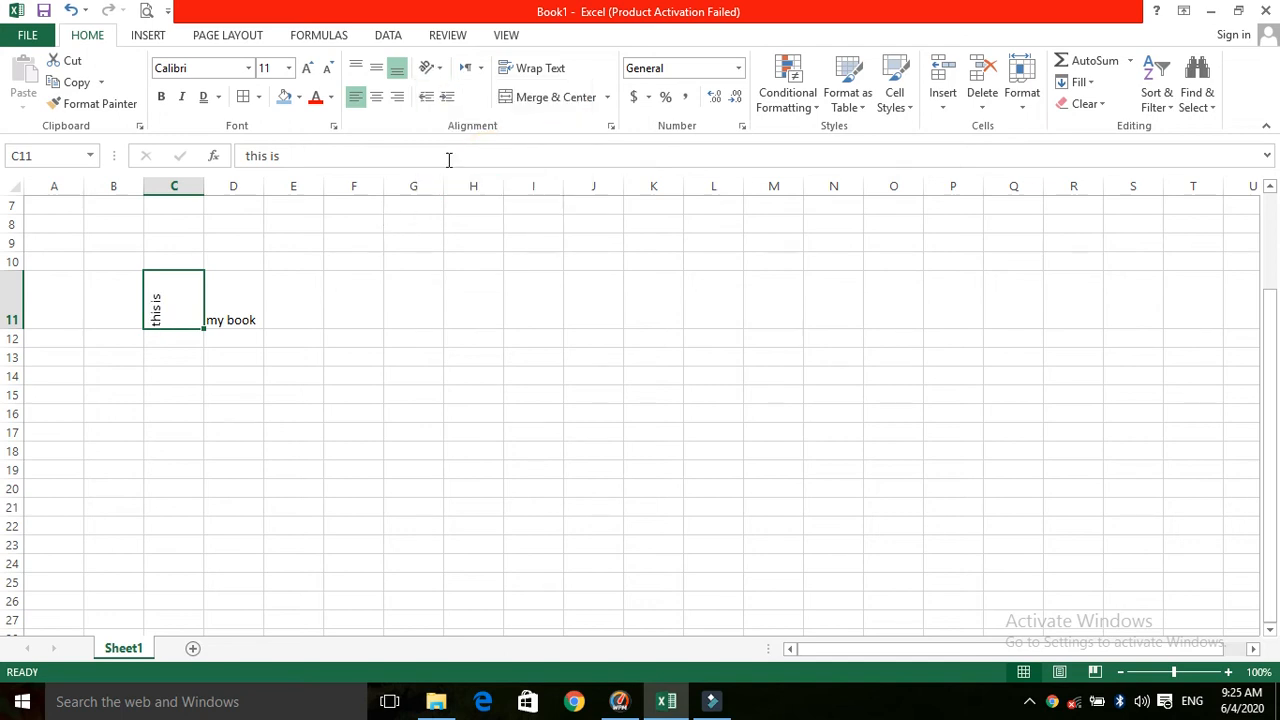
left_click(482, 69)
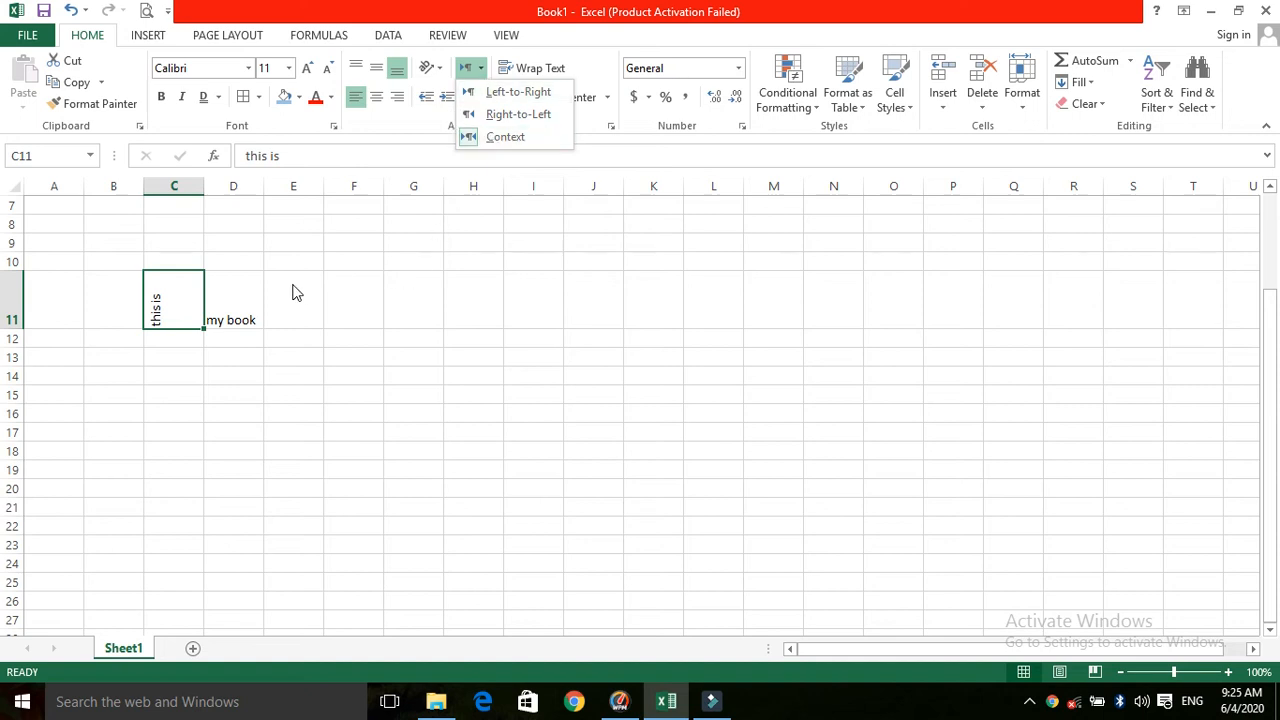
left_click(252, 290)
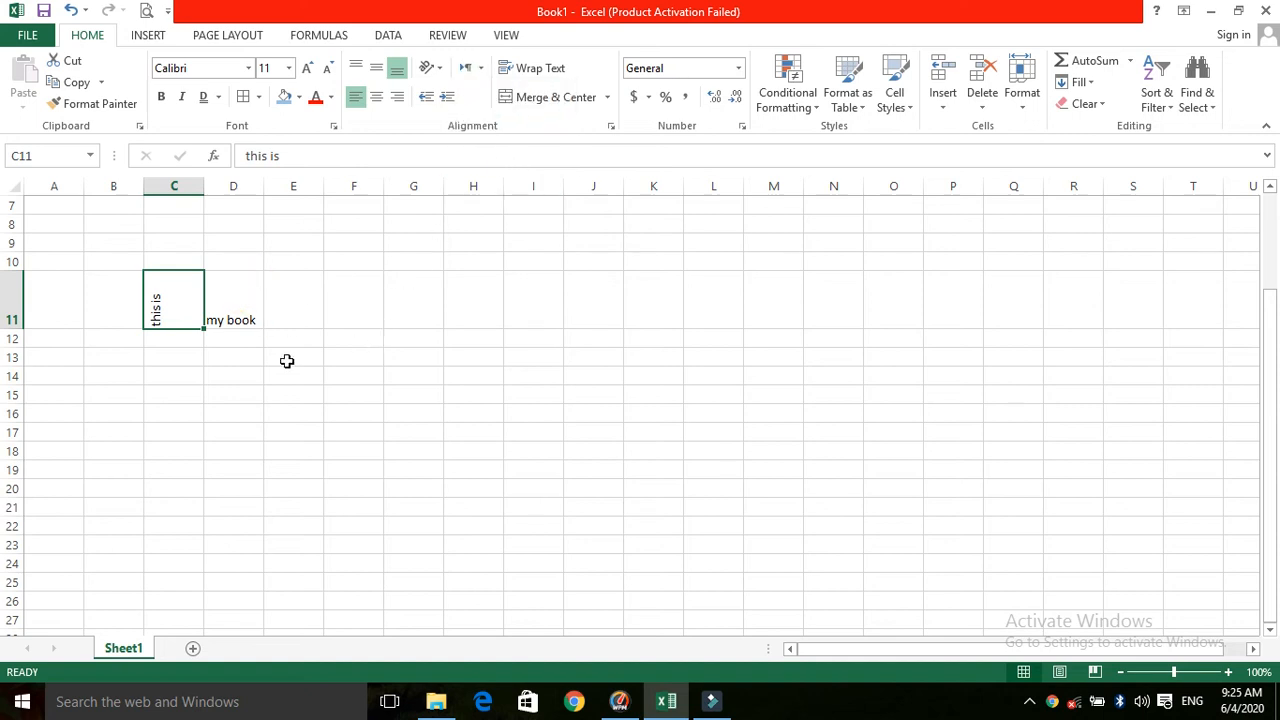
left_click(240, 320)
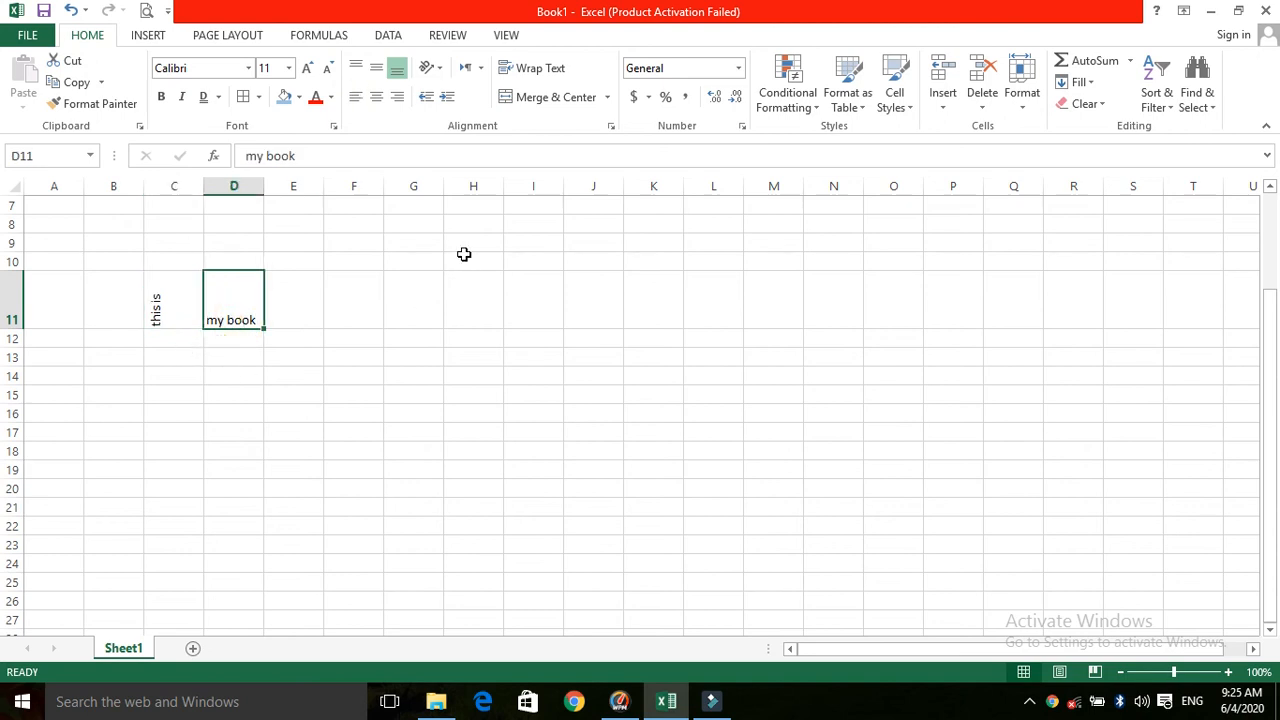
Enter "this is our country" in cell C13 and wrap its text within the cell.
left_click(172, 356)
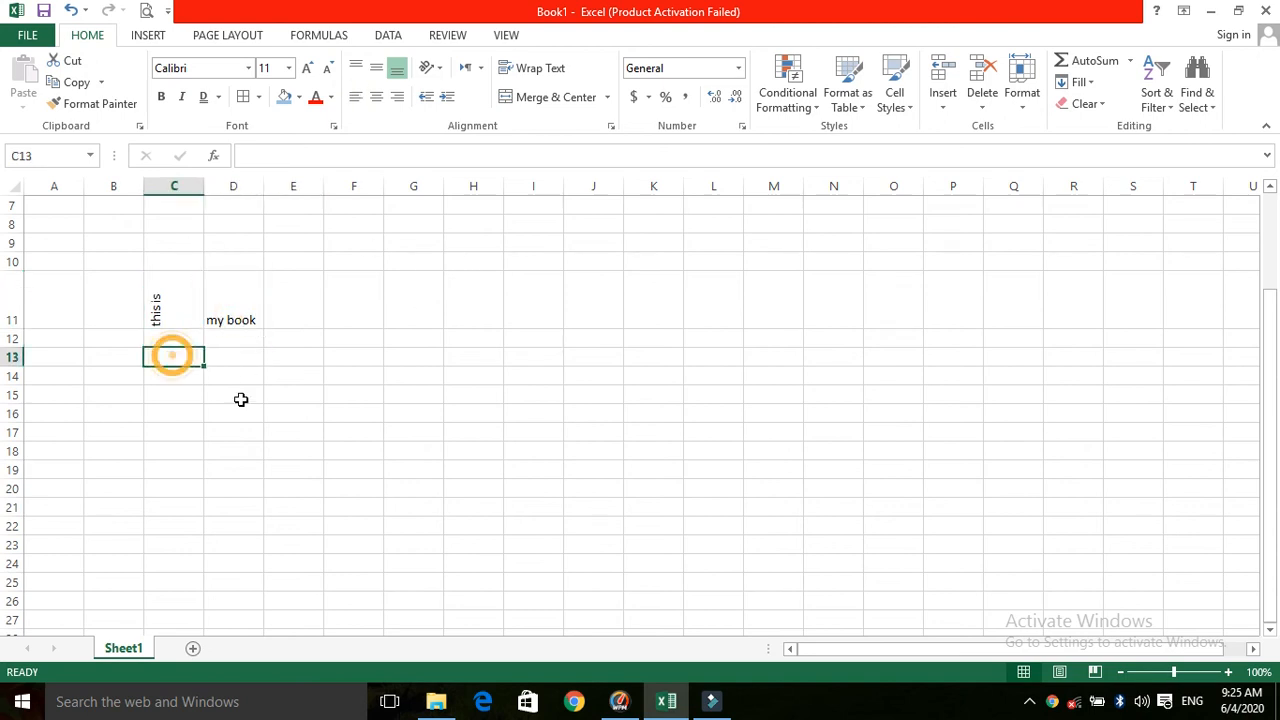
type("this is our country")
key("Return")
left_click(190, 357)
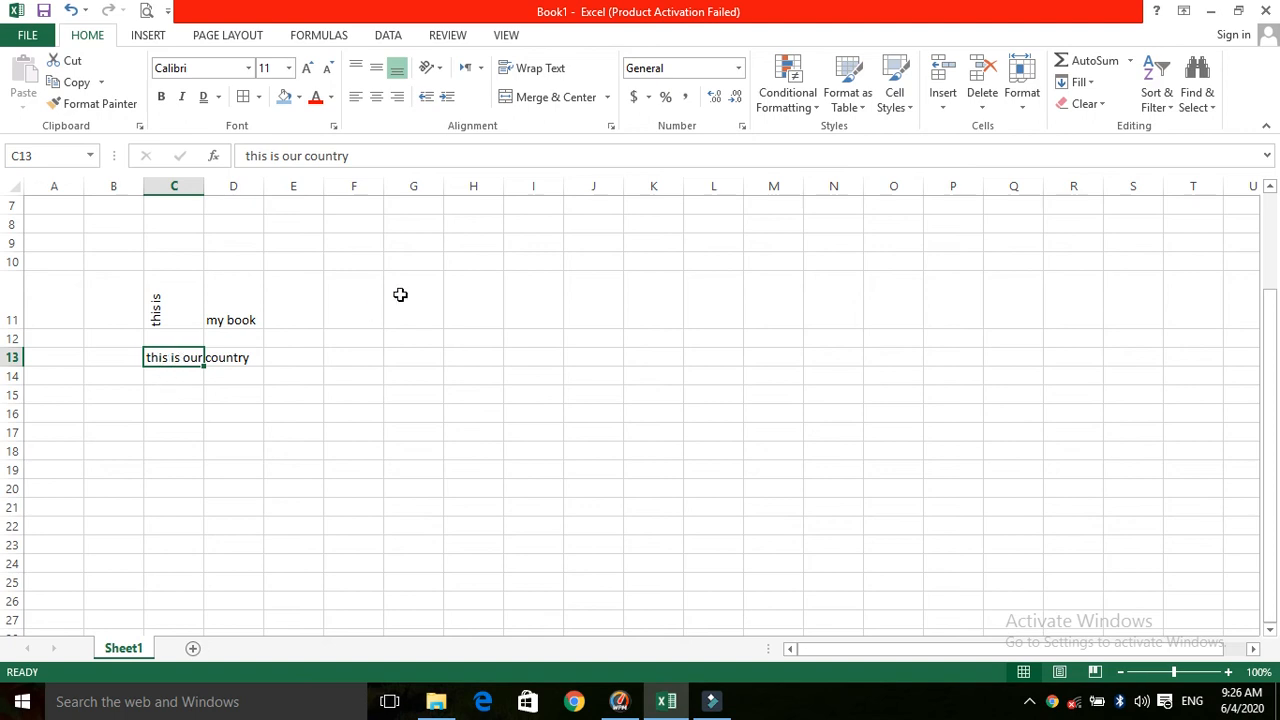
left_click(519, 72)
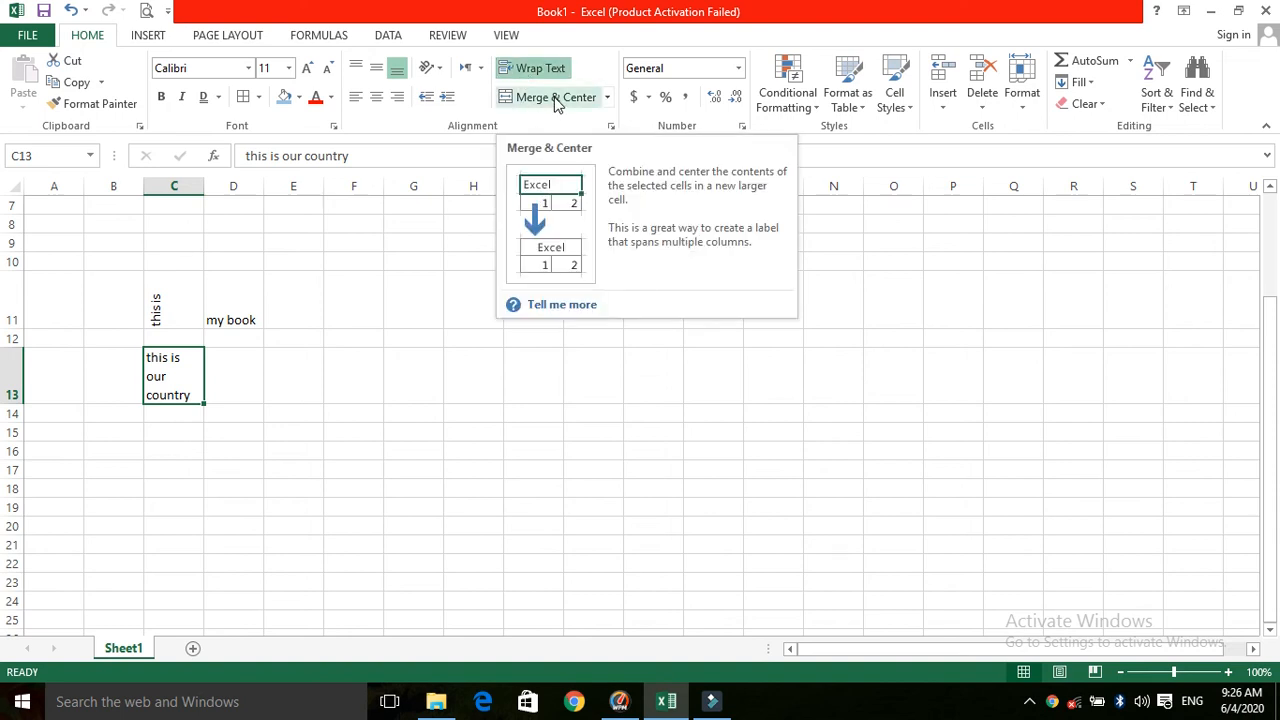
Merge and center cells D13 and E13 into a single cell.
left_click(320, 372)
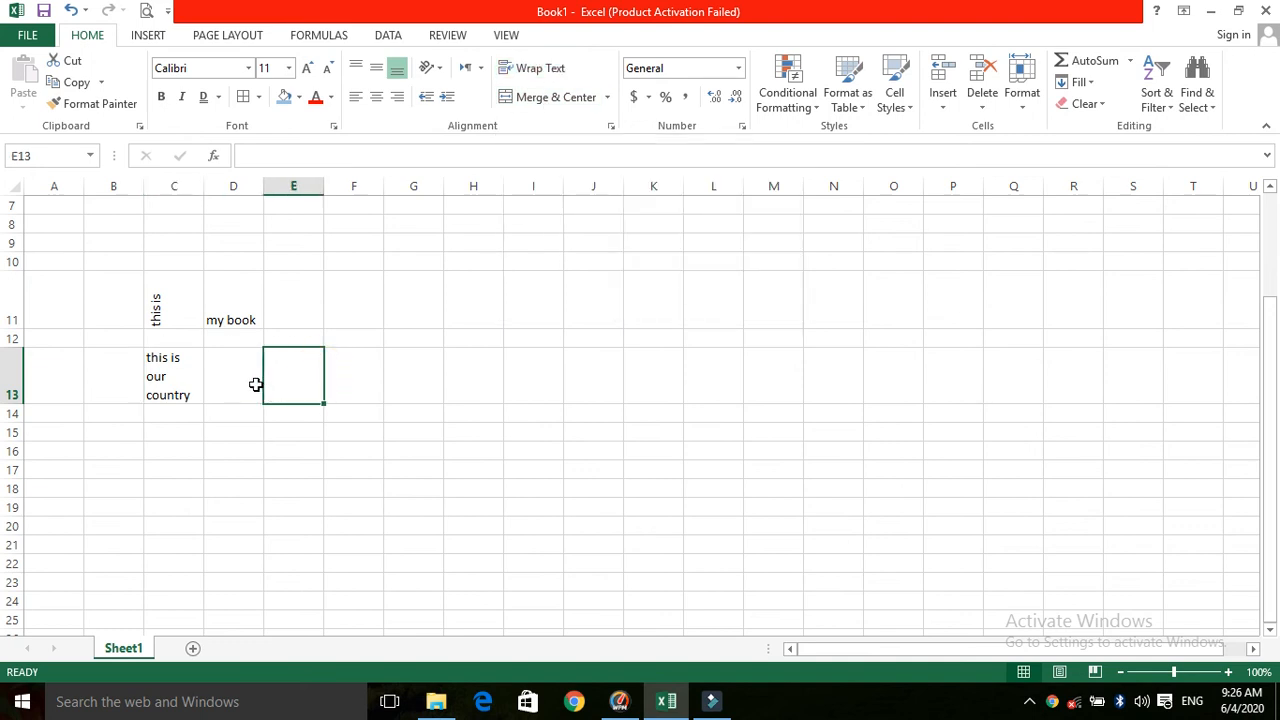
left_click_drag(255, 384, 282, 384)
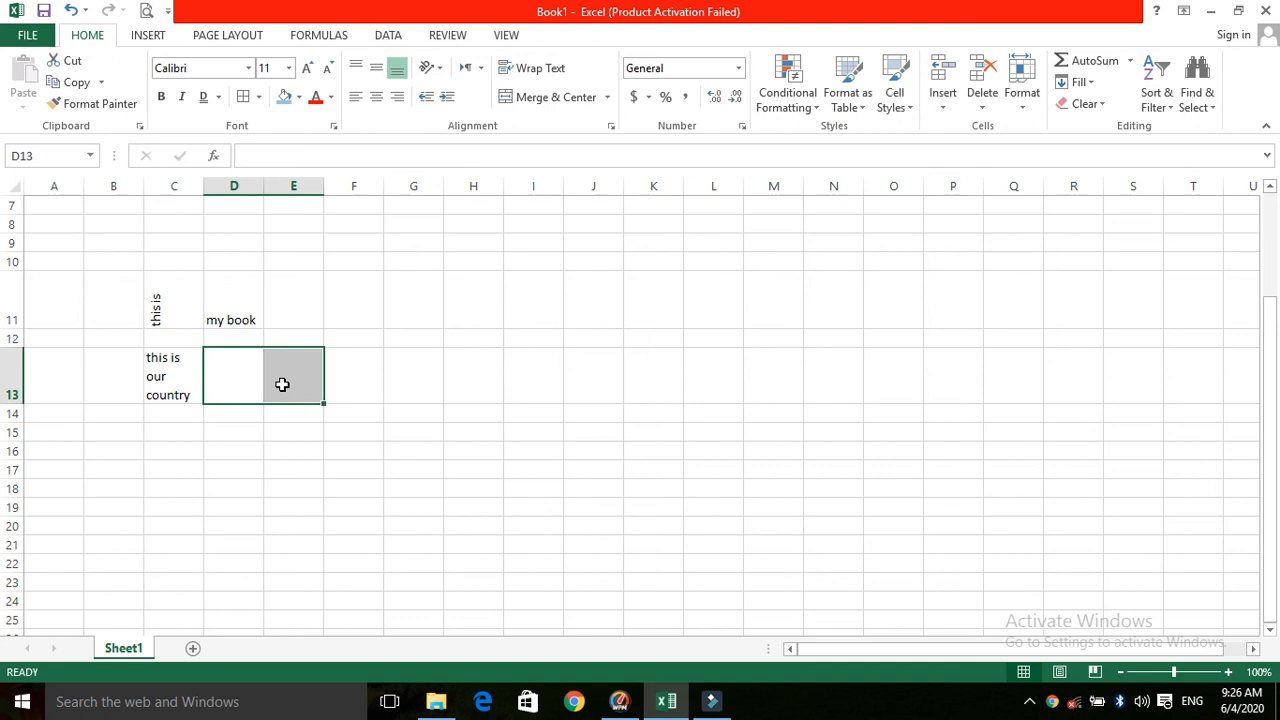
left_click(558, 97)
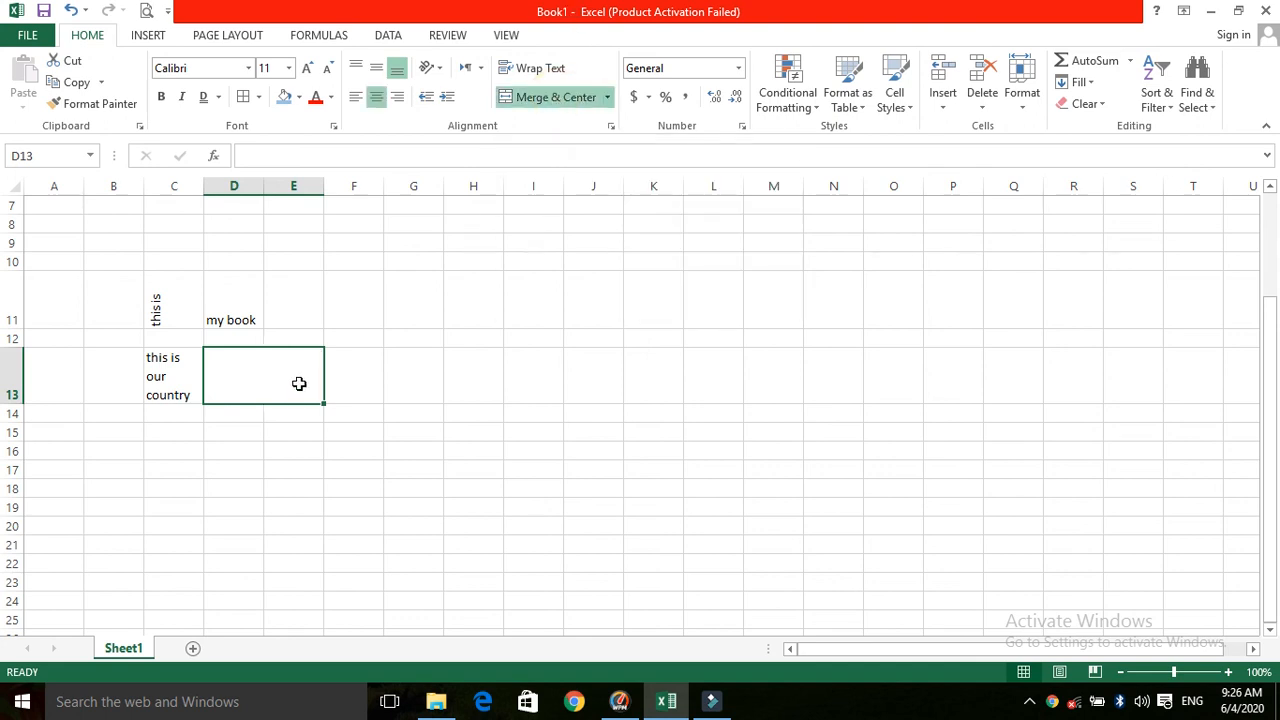
left_click(284, 464)
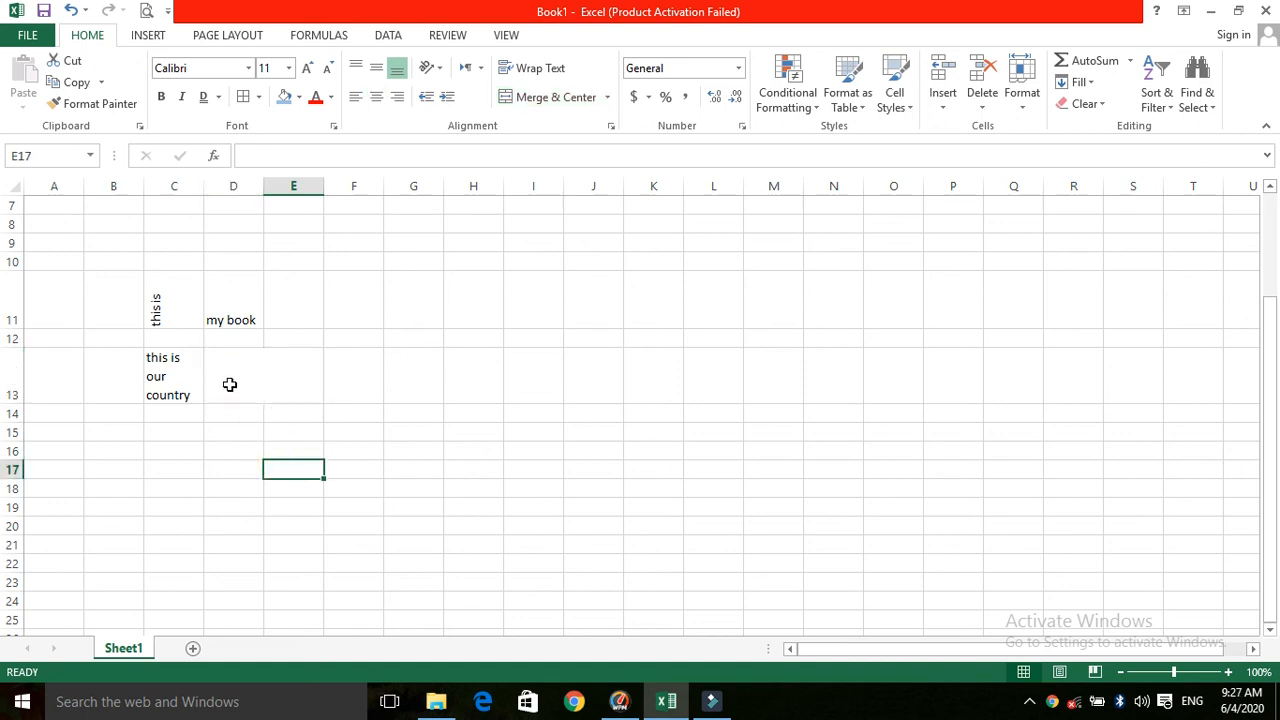
left_click(270, 374)
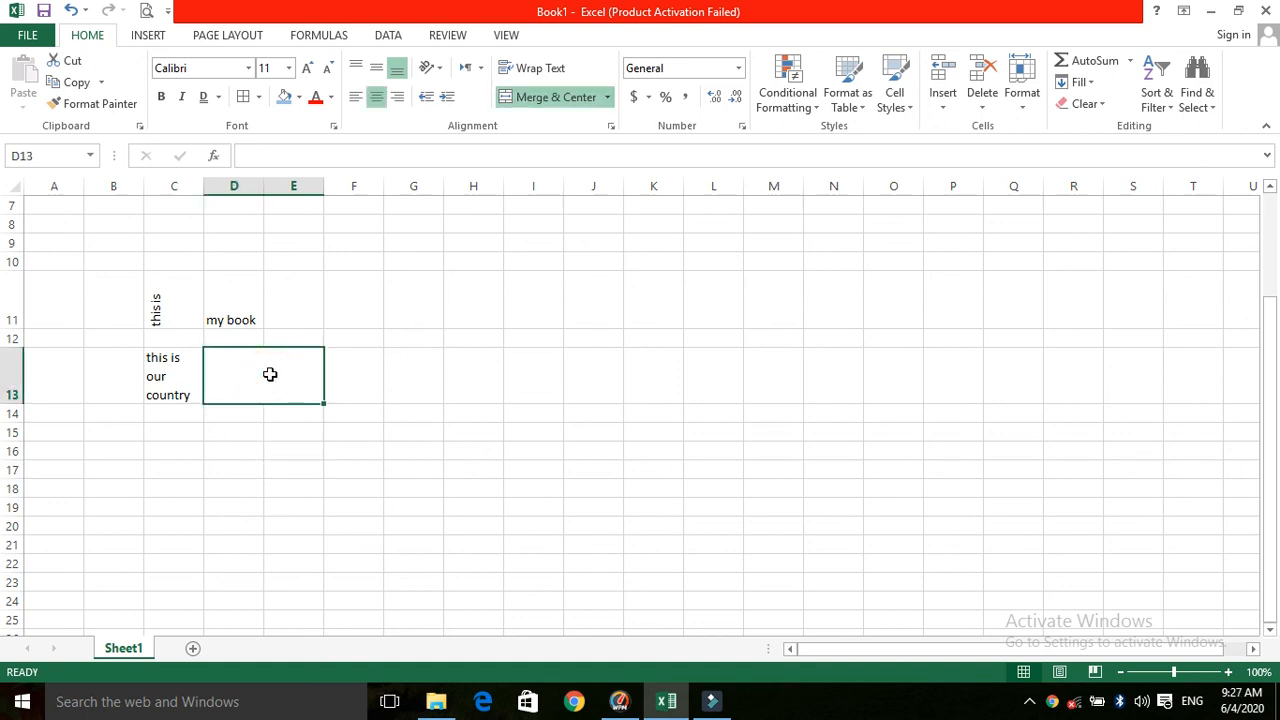
Merge and center cells D14 and D15 vertically into a single cell.
left_click(241, 417)
left_click_drag(241, 426, 241, 432)
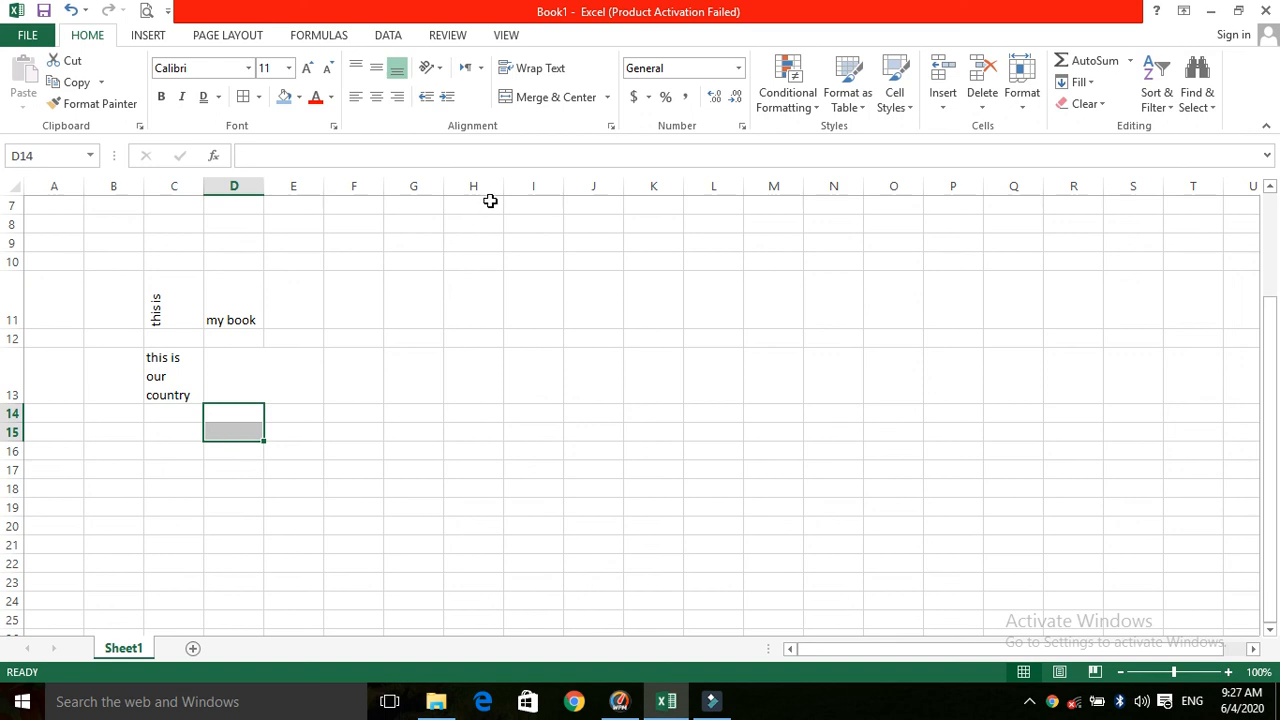
left_click(547, 100)
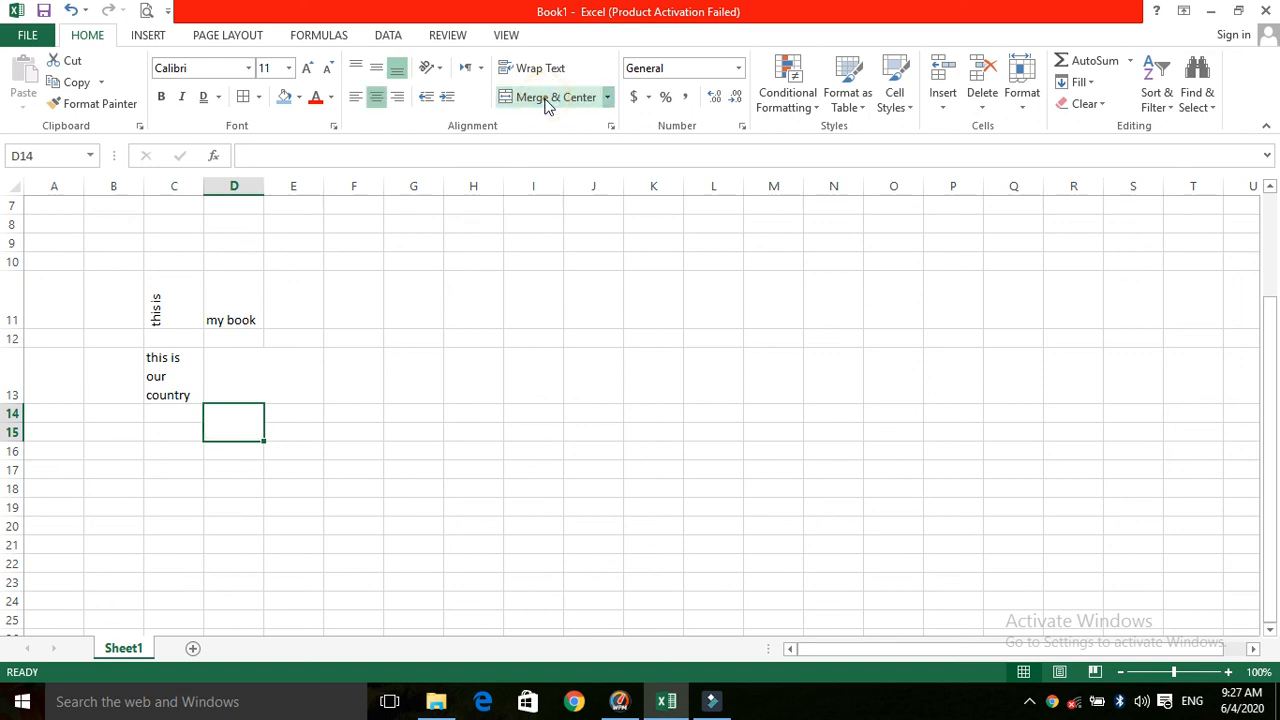
left_click(295, 414)
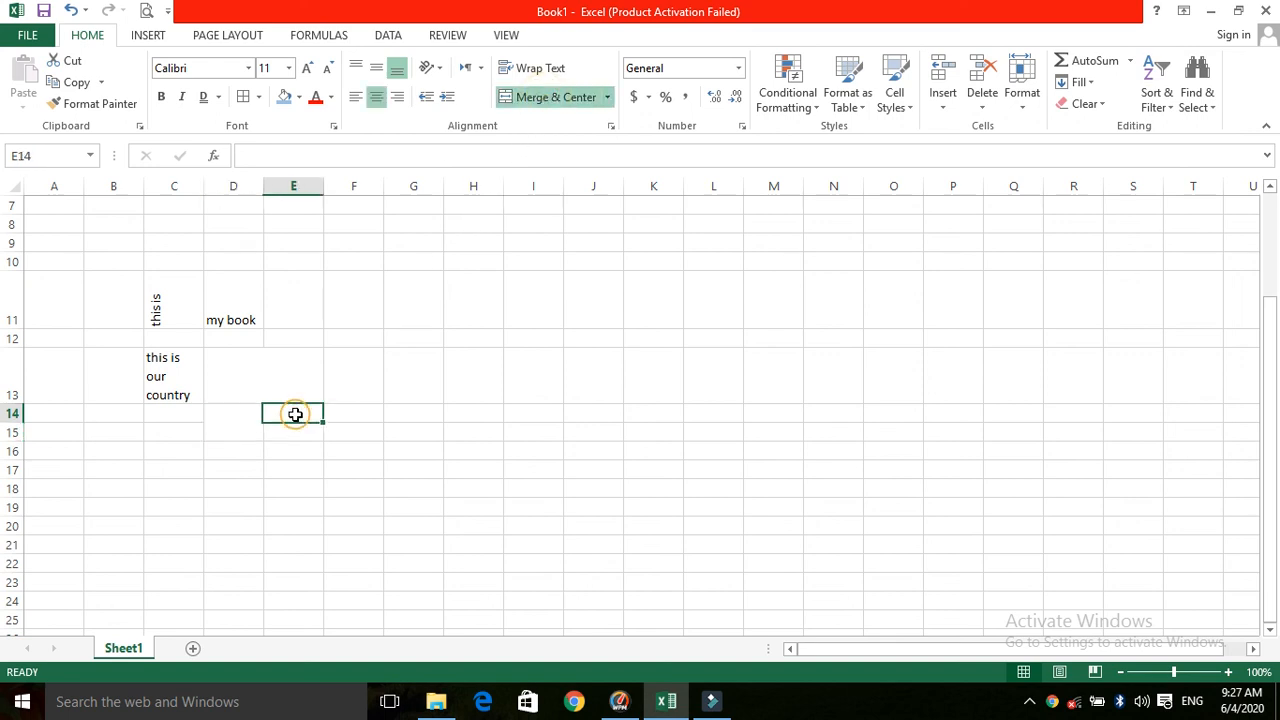
left_click(226, 427)
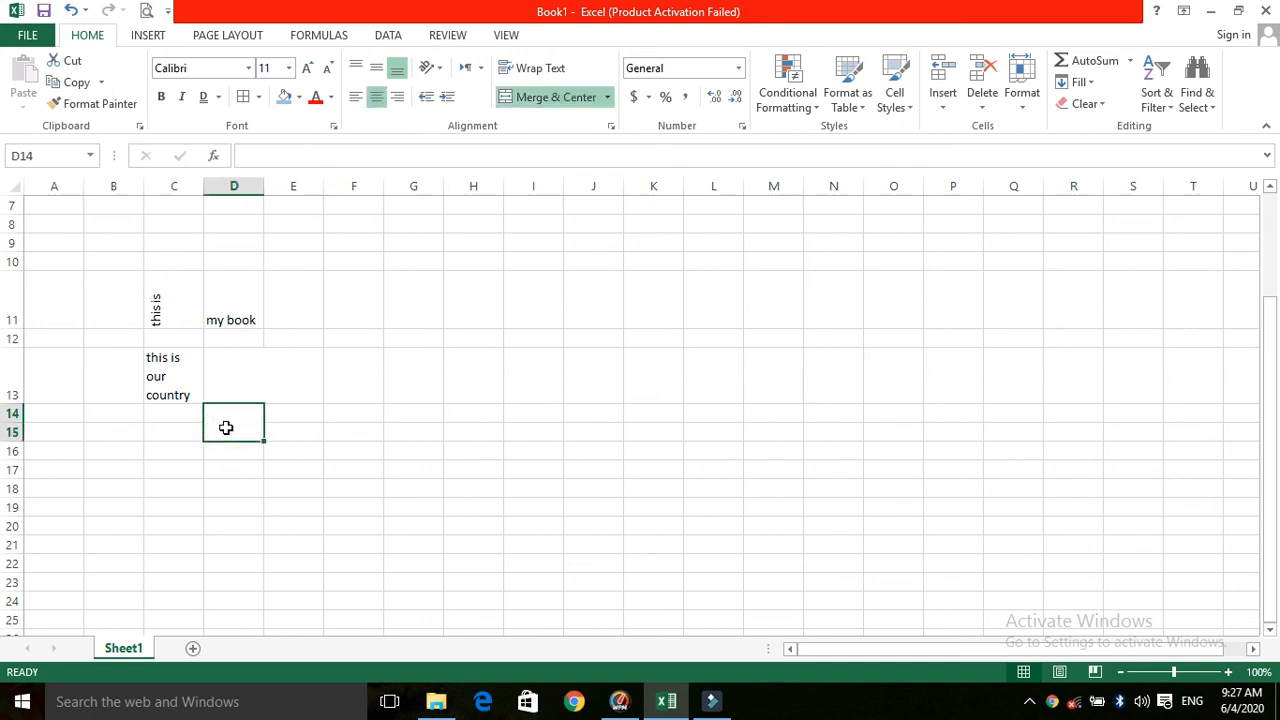